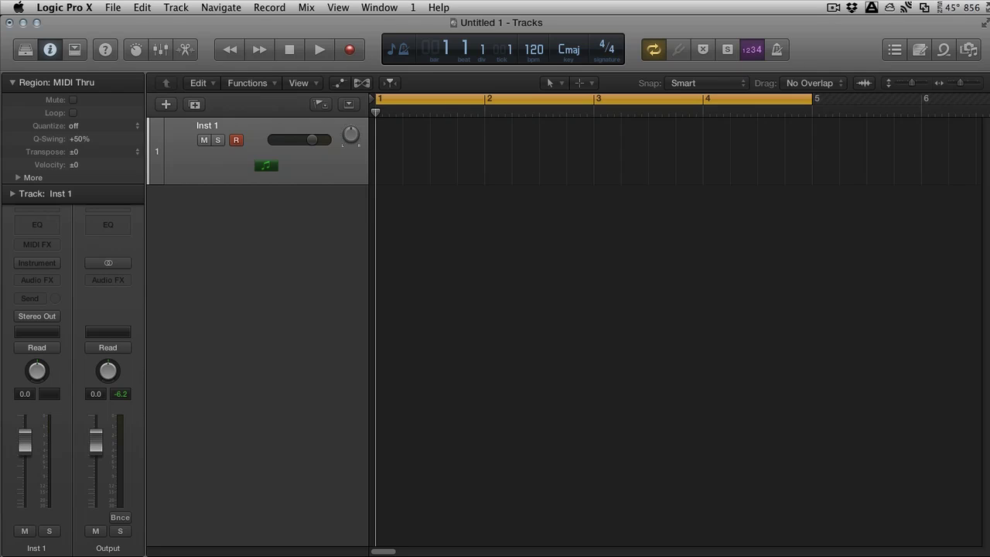
# Open Automap Preferences, keep SL MkII 3 as the focus device, and show Software Setup
pyautogui.click(396, 277)
pyautogui.click(58, 7)
pyautogui.click(73, 41)
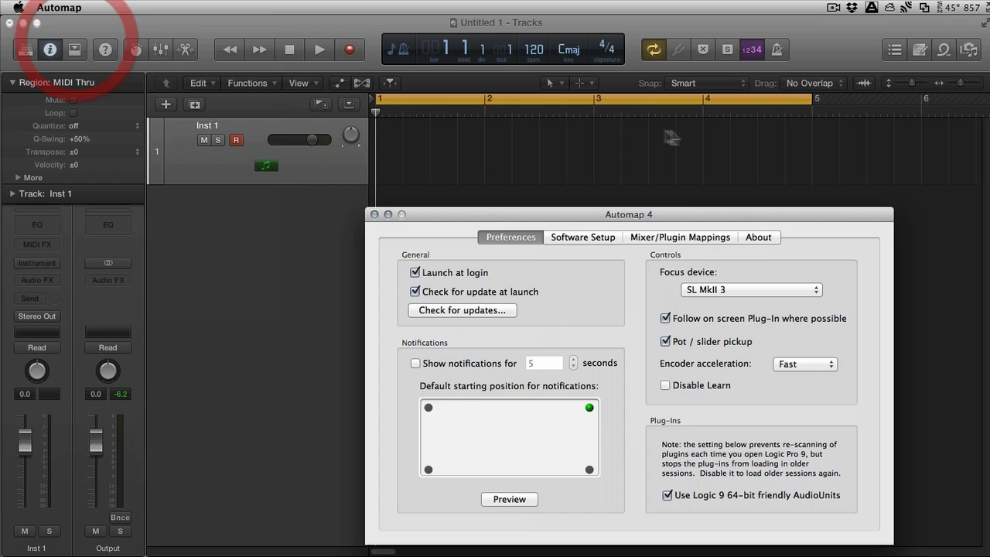
pyautogui.moveTo(682, 216); pyautogui.dragTo(580, 124)
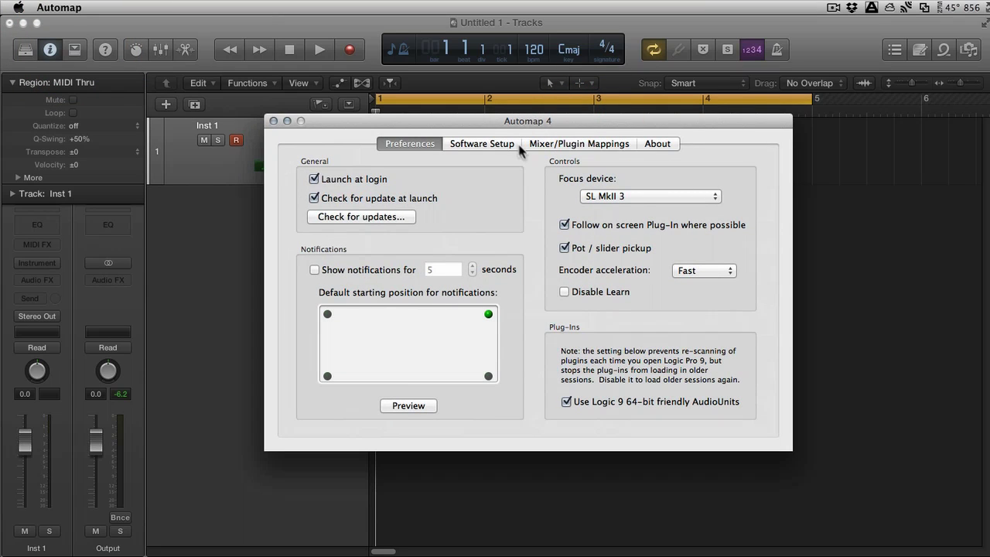
pyautogui.click(655, 198)
pyautogui.click(655, 198)
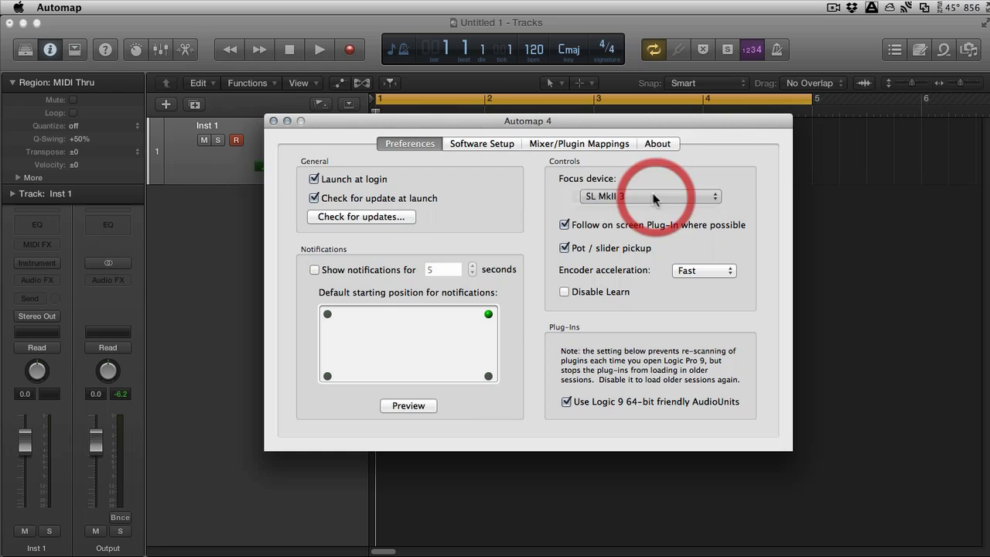
pyautogui.click(469, 140)
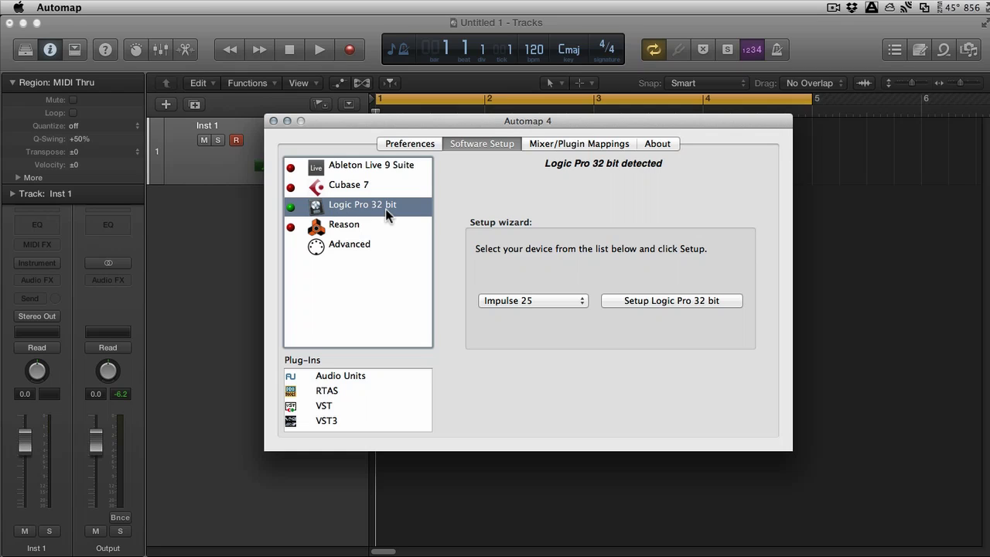
# List the Audio Units plug-ins, widen the Plug-in column, and confirm KORG: Polysix is ticked
pyautogui.click(340, 376)
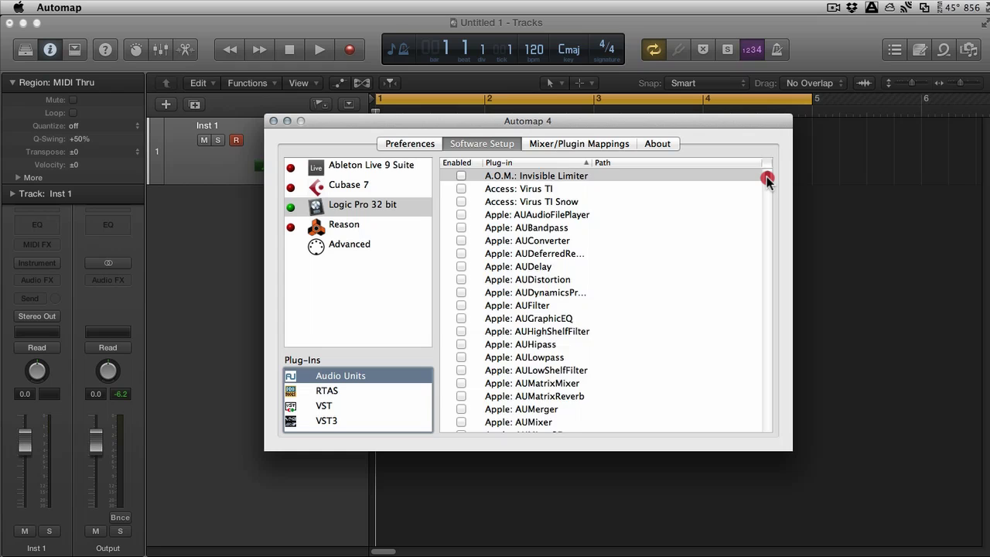
pyautogui.moveTo(766, 176); pyautogui.dragTo(766, 195)
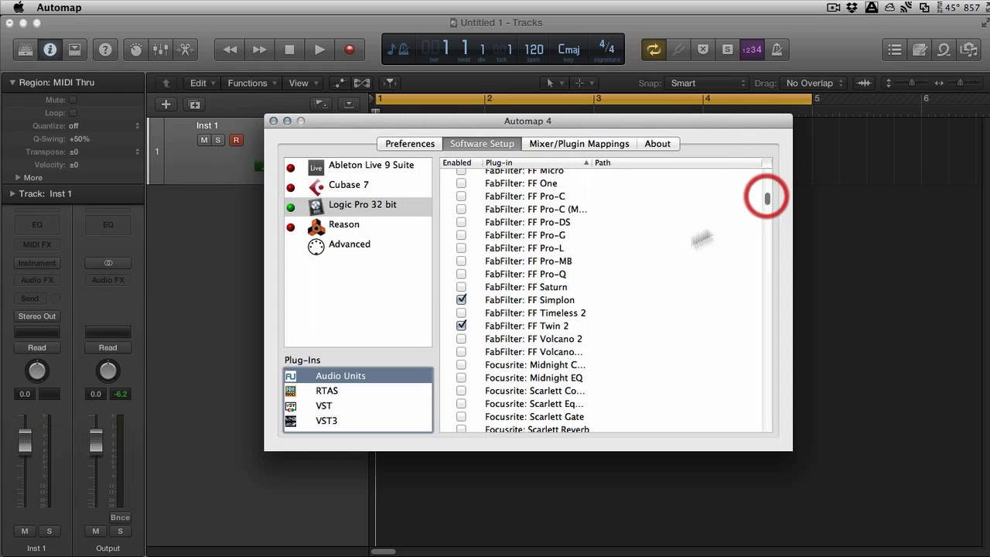
pyautogui.click(570, 303)
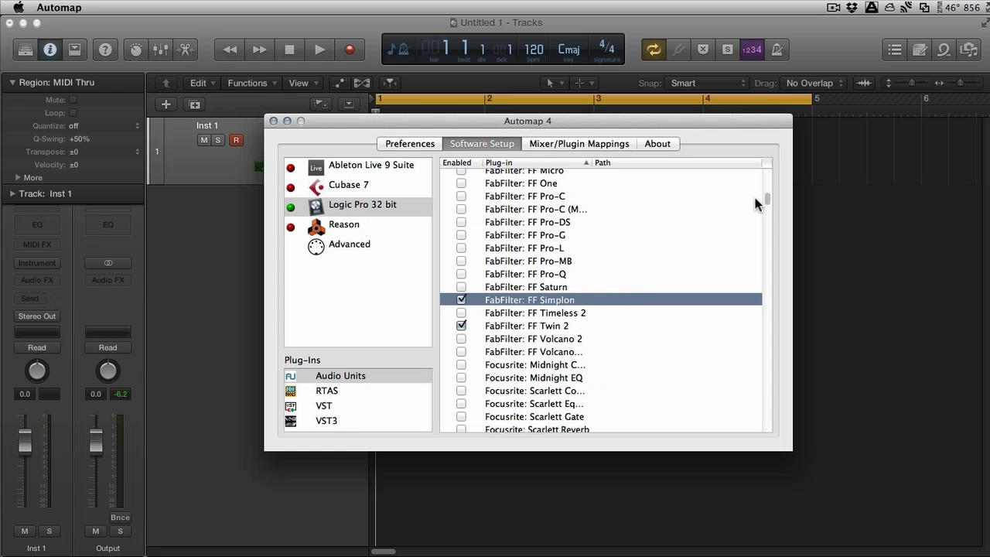
pyautogui.moveTo(766, 196); pyautogui.dragTo(767, 215)
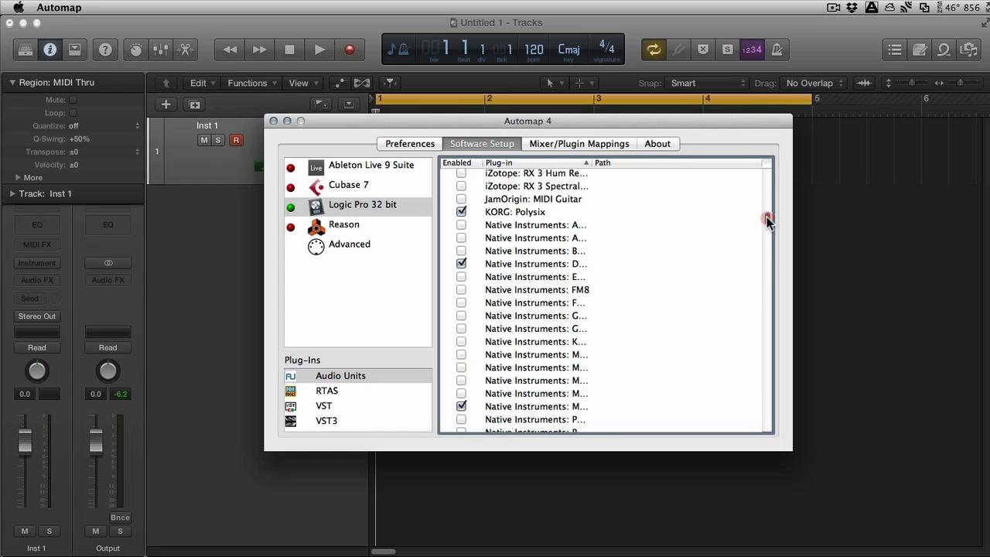
pyautogui.click(554, 212)
pyautogui.click(569, 263)
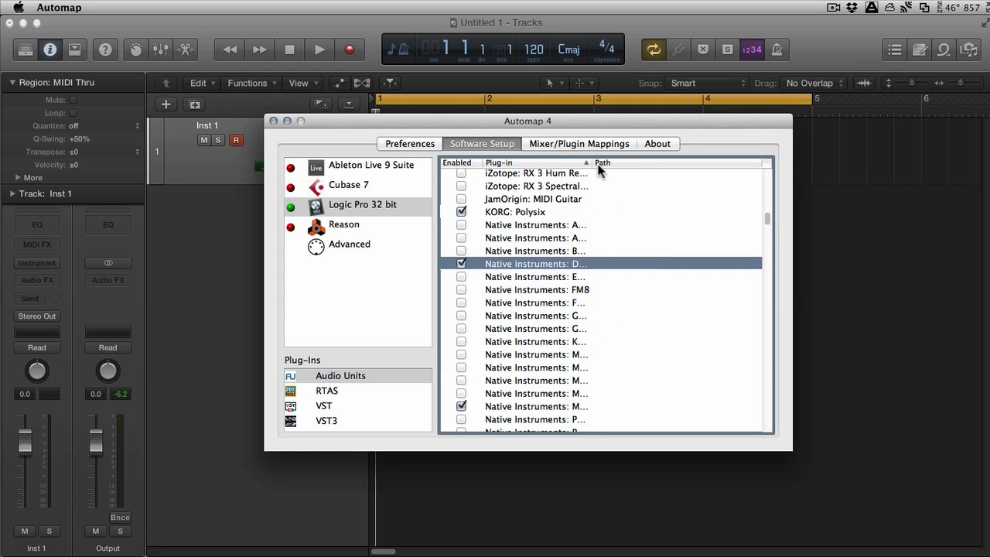
pyautogui.moveTo(592, 160); pyautogui.dragTo(651, 159)
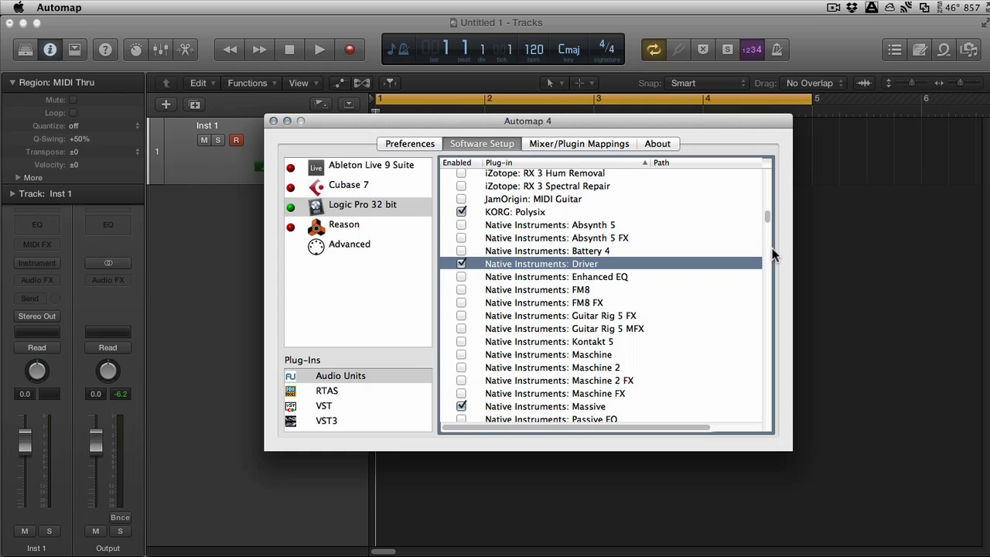
pyautogui.moveTo(763, 223)
pyautogui.mouseDown()
pyautogui.moveTo(766, 240)
pyautogui.moveTo(765, 195)
pyautogui.mouseUp()
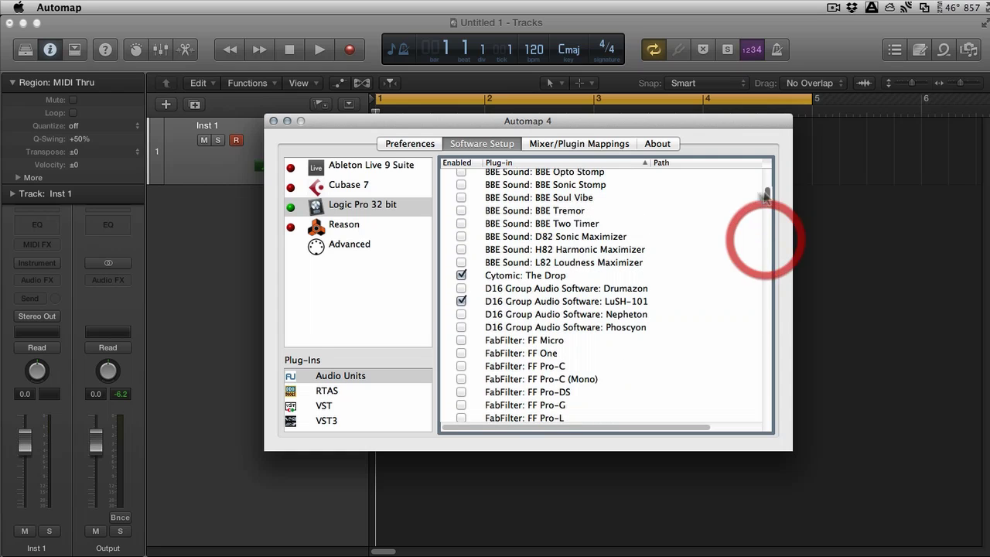
# Close Automap settings and load AU Instruments > KORG > Polysix (Automap) > Stereo on Inst 1
pyautogui.click(272, 121)
pyautogui.click(559, 252)
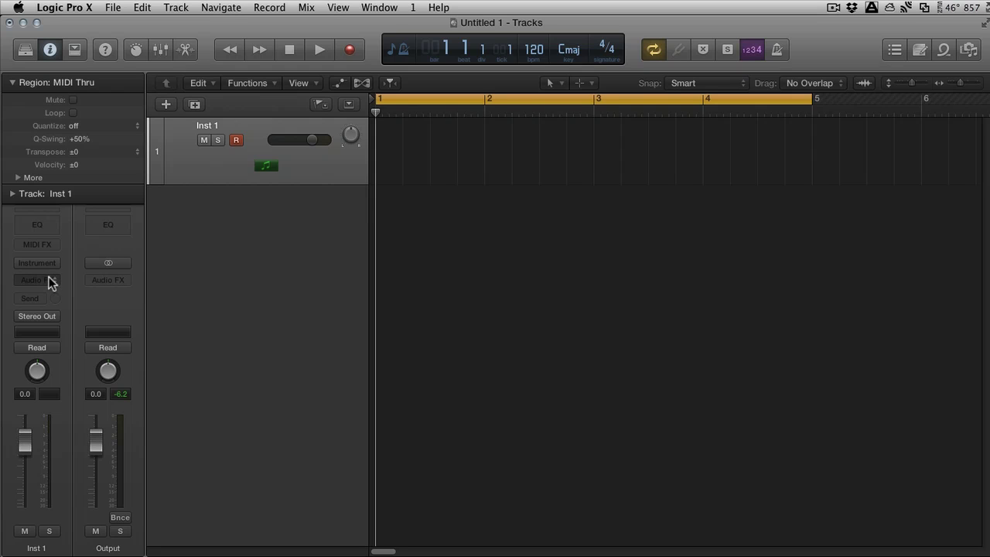
pyautogui.click(52, 237)
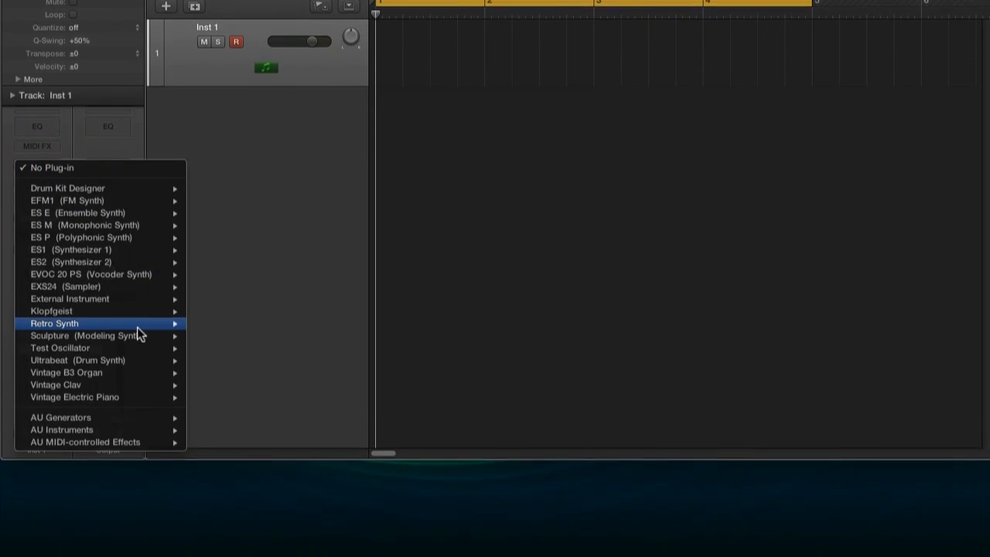
pyautogui.moveTo(146, 509)
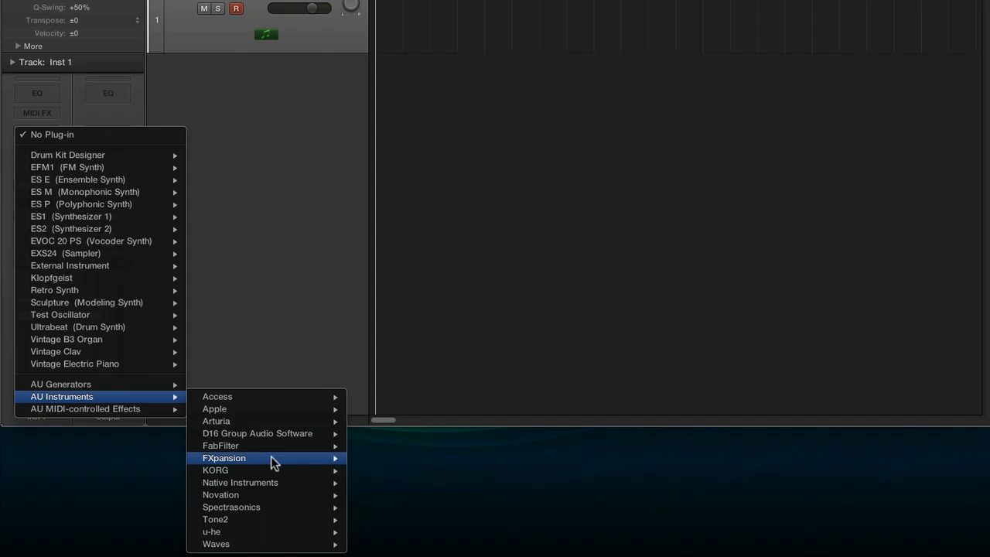
pyautogui.moveTo(288, 469)
pyautogui.moveTo(429, 467)
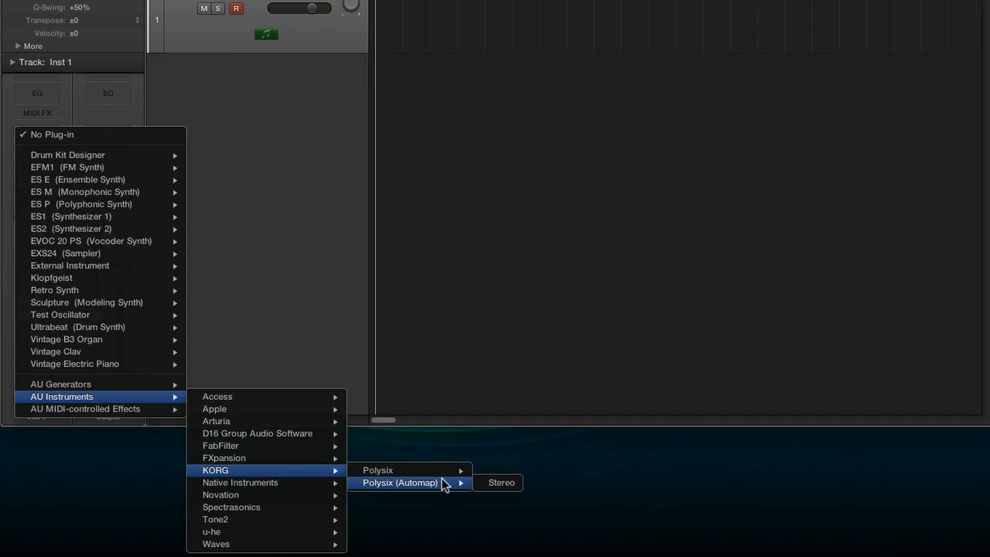
pyautogui.click(514, 478)
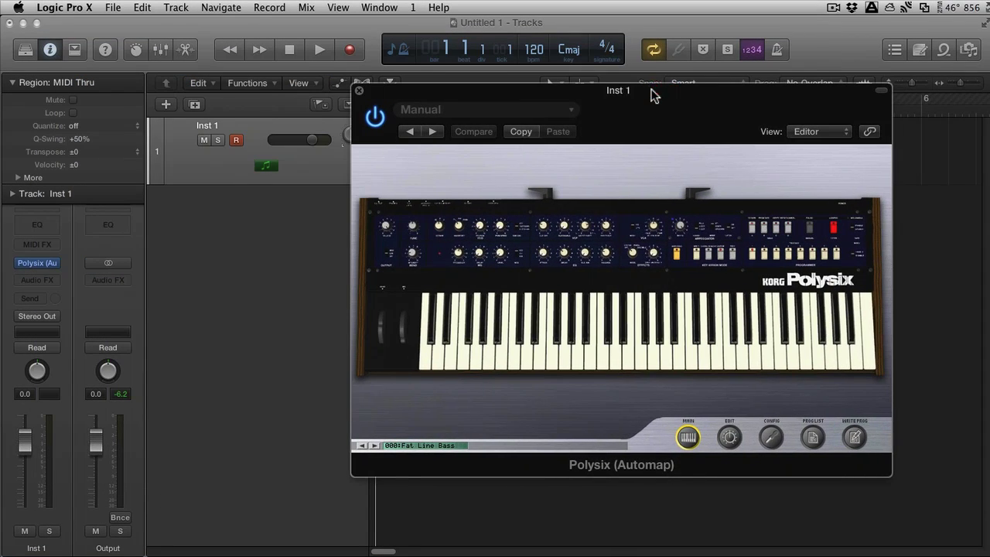
# Show the Polysix edit panel with its EDIT button, bringing up the SL MkII 3 mapping
pyautogui.click(729, 438)
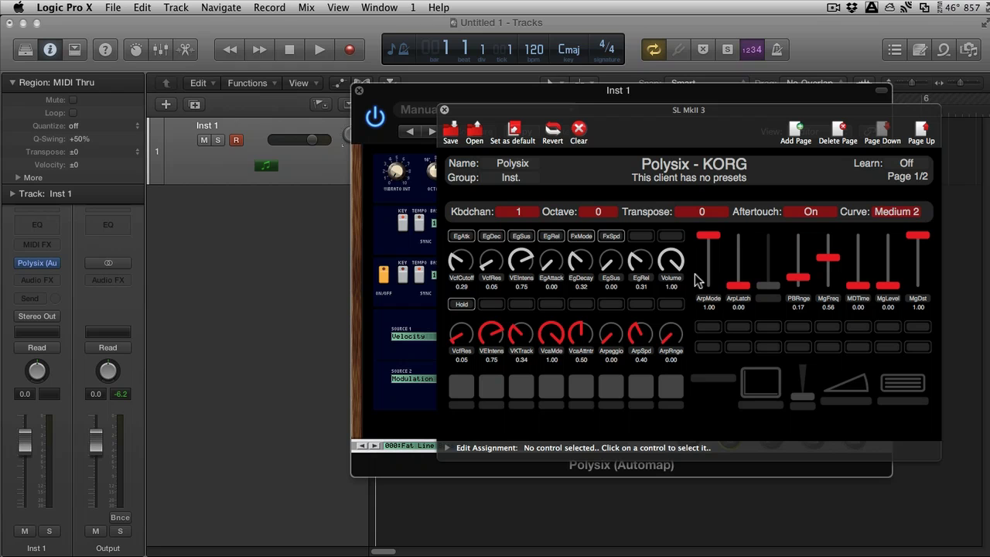
# Drag the SL MkII 3 mapping window down and left beside the full Polysix editor
pyautogui.moveTo(585, 114); pyautogui.dragTo(393, 170)
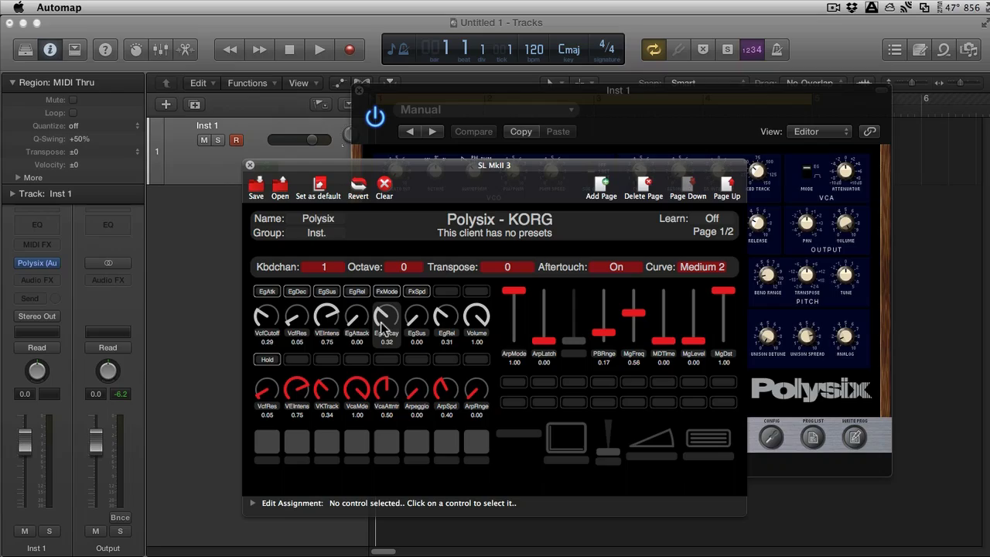
pyautogui.moveTo(539, 167); pyautogui.dragTo(378, 149)
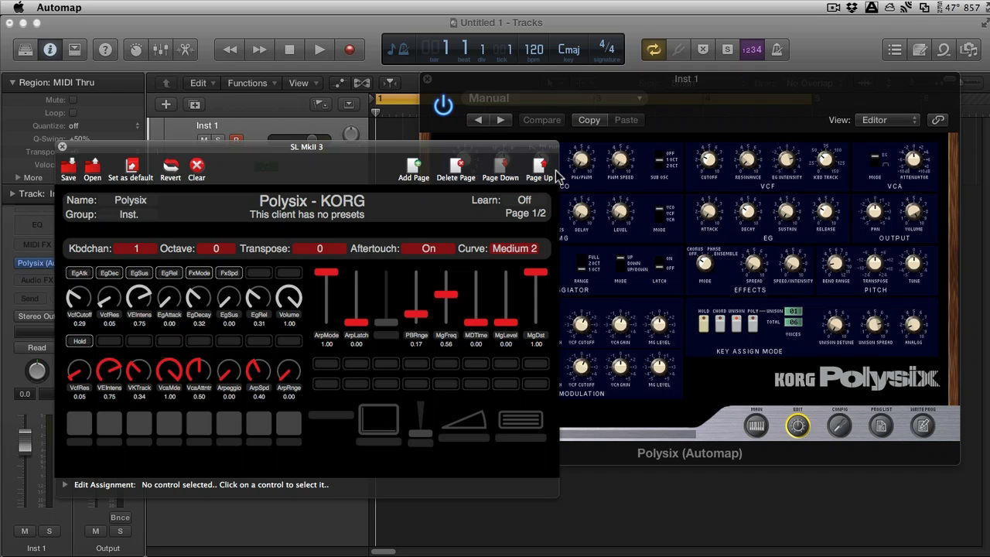
# Turn learn mode On and raise the Polysix VCF cutoff from 2.89 to 3.98
pyautogui.click(527, 201)
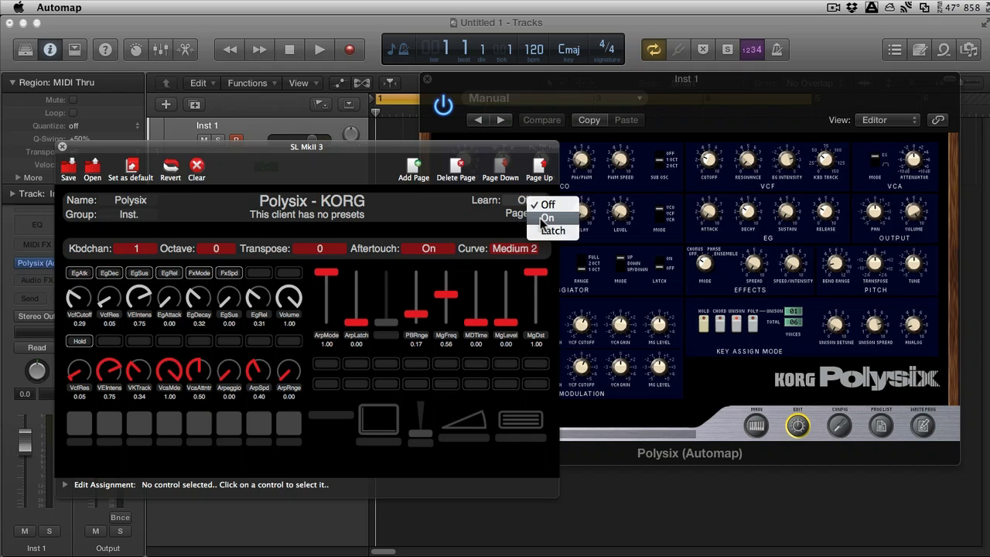
pyautogui.click(535, 217)
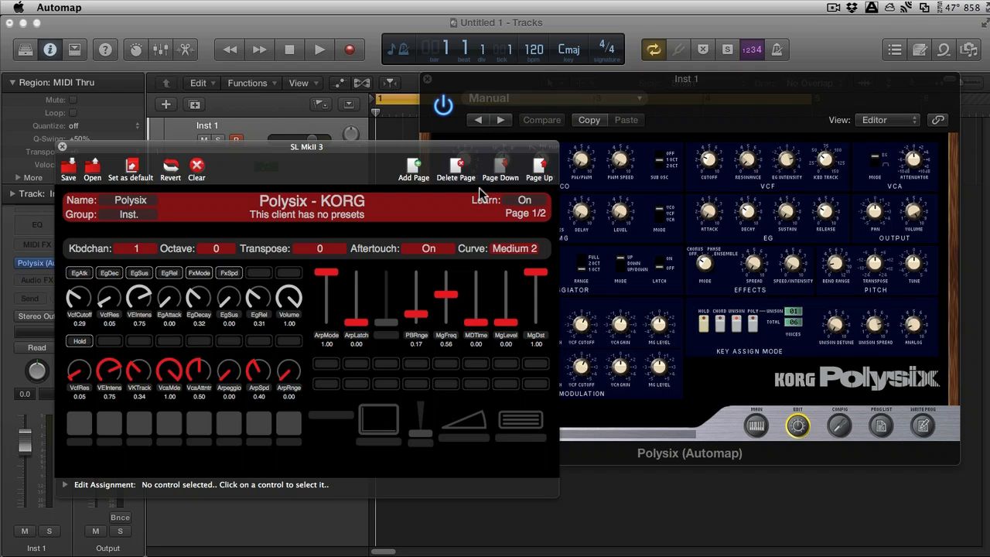
pyautogui.click(709, 161)
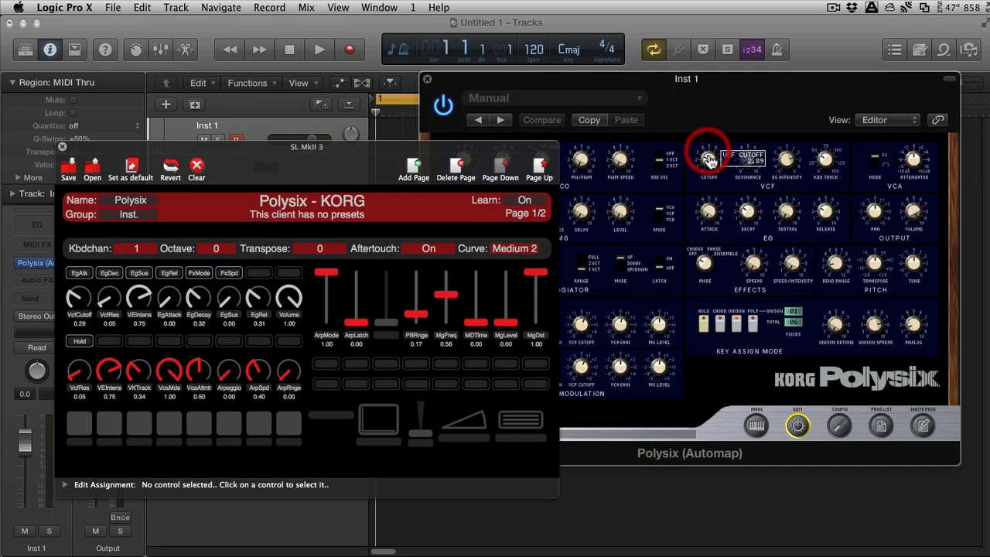
pyautogui.moveTo(709, 160)
pyautogui.mouseDown()
pyautogui.moveTo(706, 140)
pyautogui.moveTo(709, 147)
pyautogui.mouseUp()
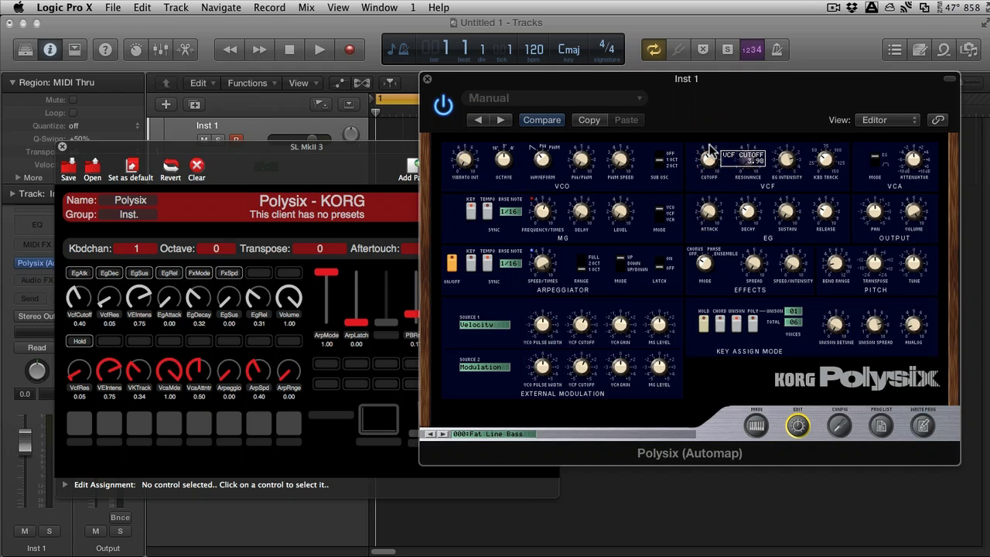
# Relabel the VcfCutoff knob as Cutoff and the VCF Resonance knob as Rez
pyautogui.click(80, 317)
pyautogui.click(78, 316)
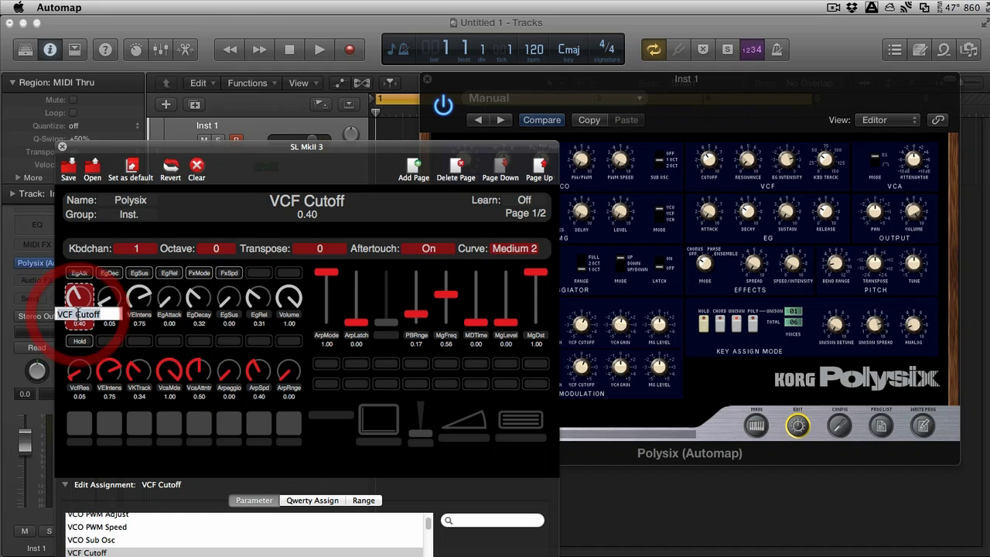
pyautogui.write('C')
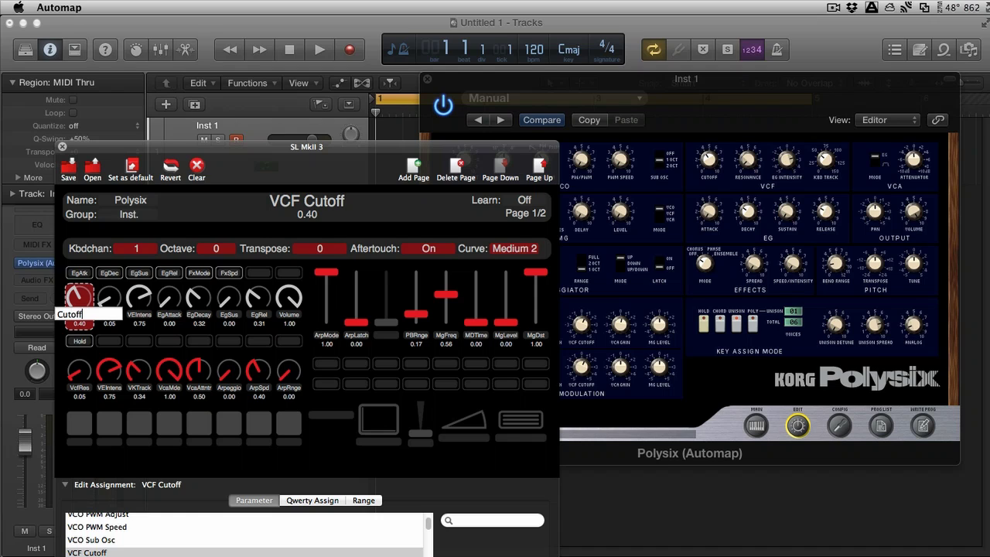
pyautogui.press('Return')
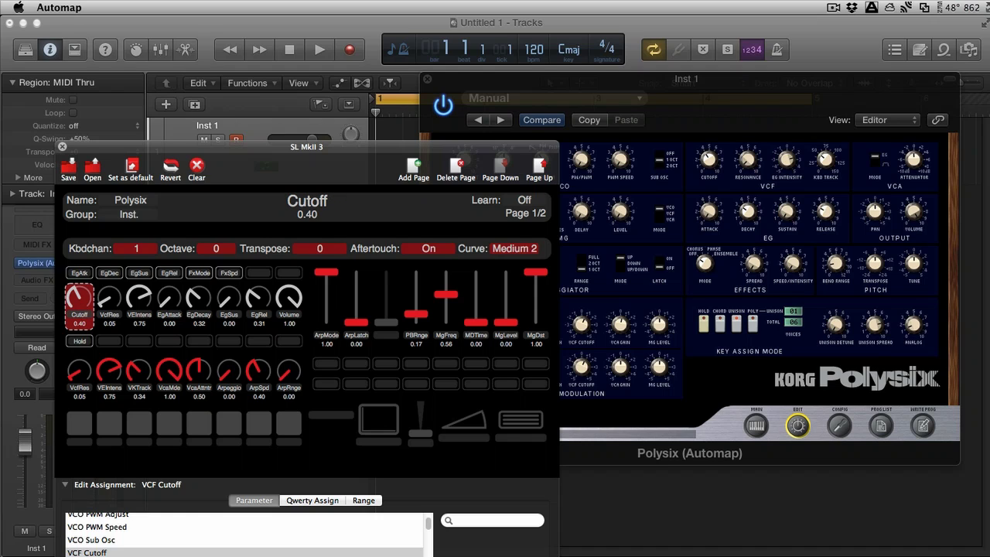
pyautogui.click(115, 318)
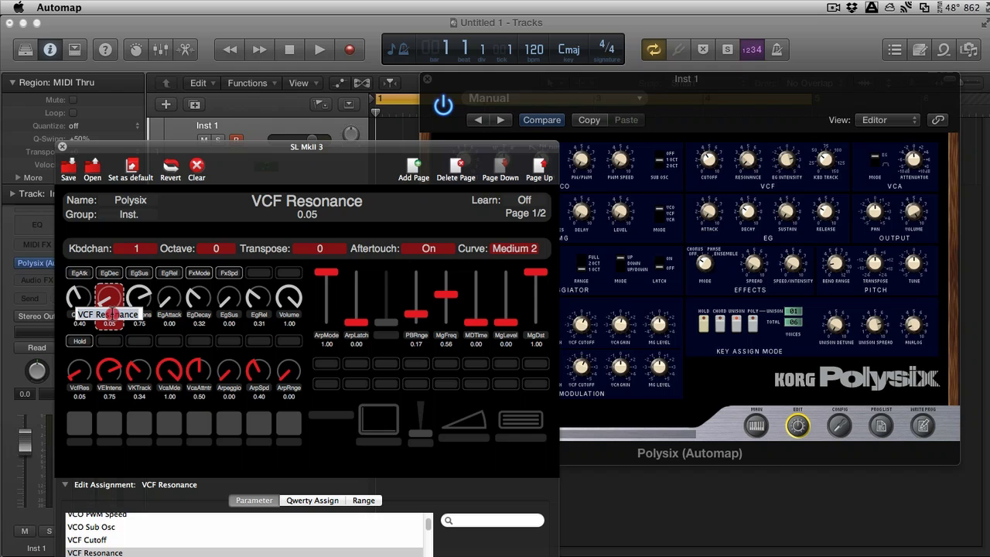
pyautogui.write('Rez')
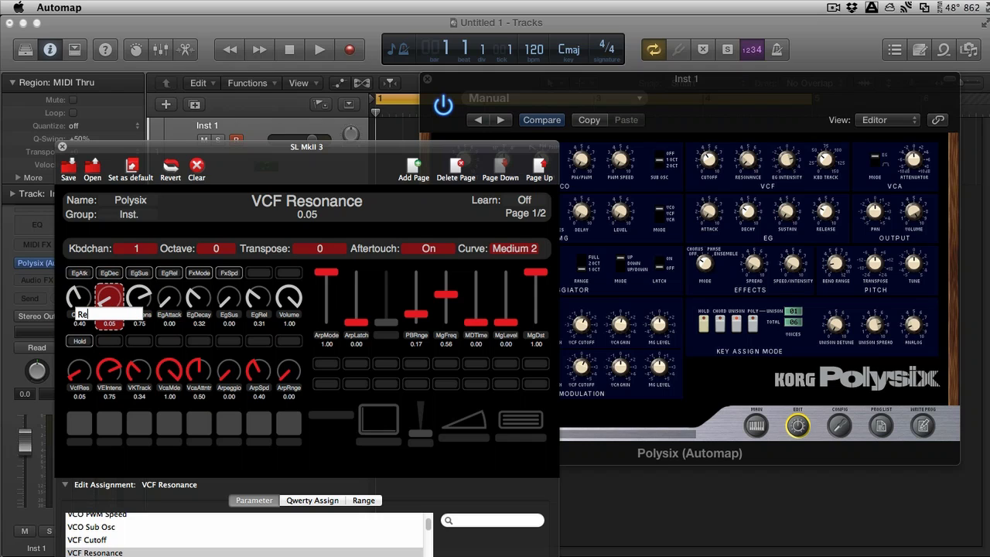
pyautogui.press('Return')
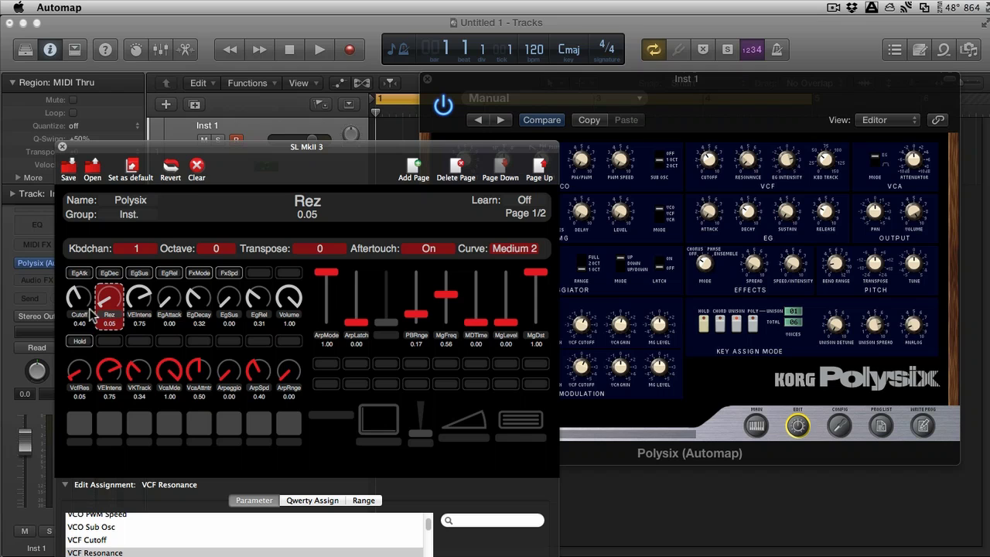
# Rename VCF EG Intensity to Filt Env and EG Attack to F Attack
pyautogui.moveTo(248, 152); pyautogui.dragTo(245, 132)
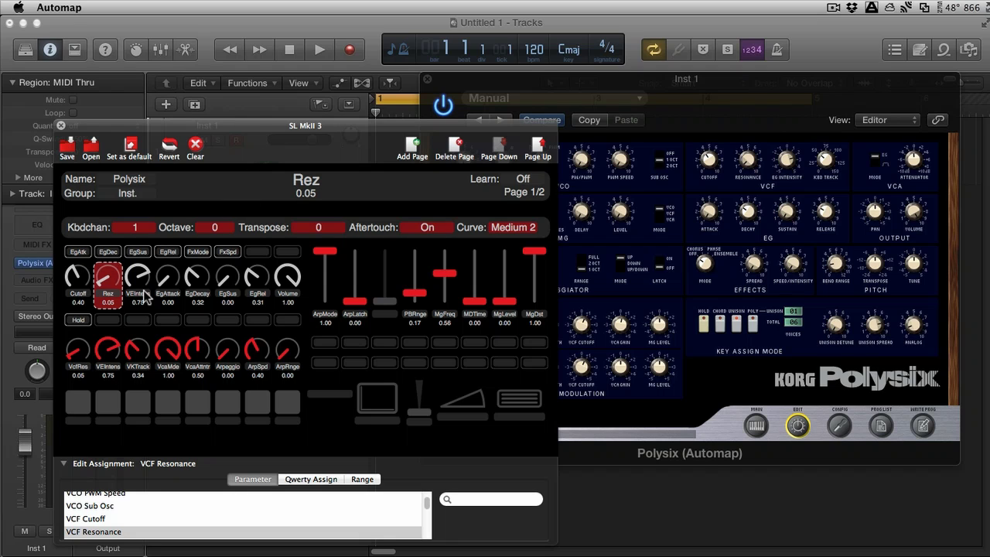
pyautogui.click(141, 299)
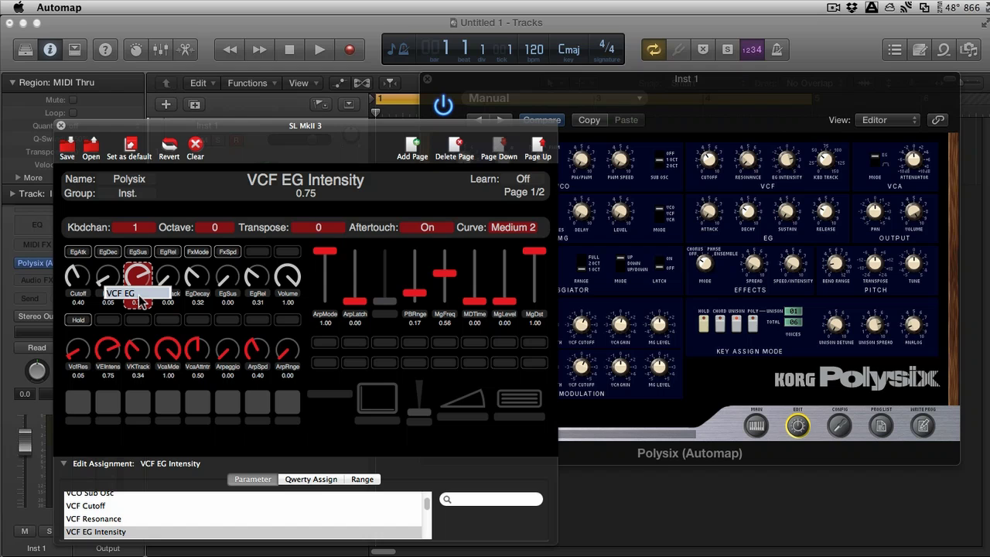
pyautogui.write('Filt')
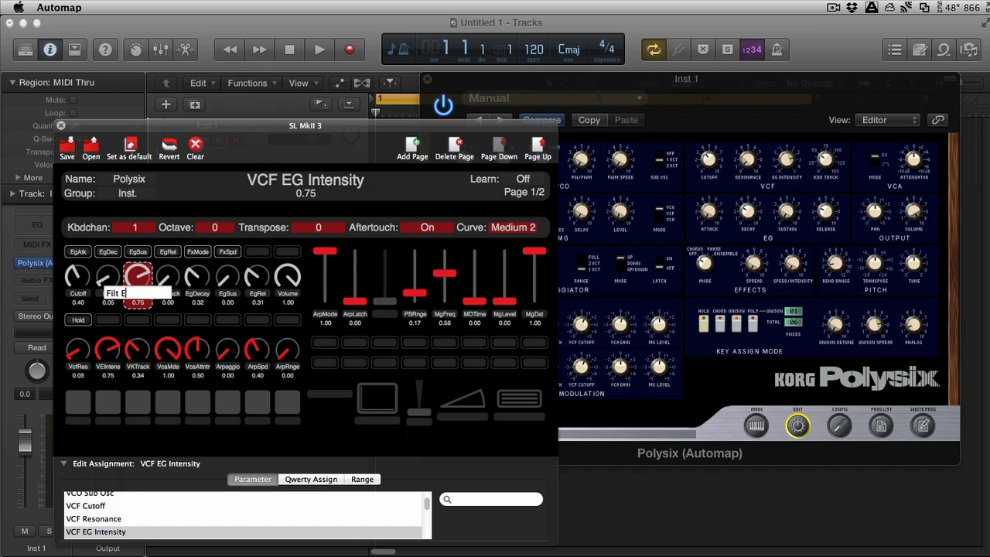
pyautogui.write(' Env')
pyautogui.press('Return')
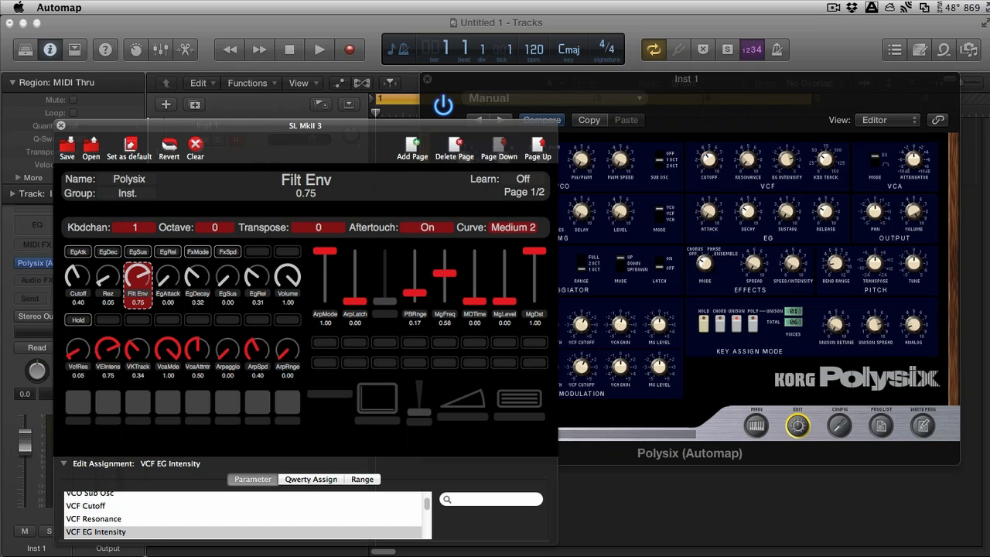
pyautogui.click(162, 300)
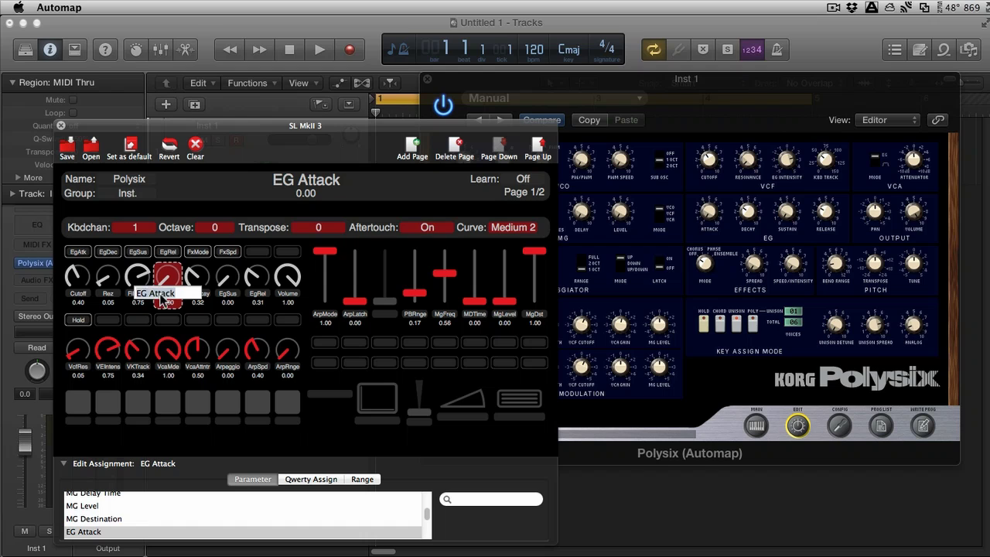
pyautogui.write('F')
pyautogui.press('Return')
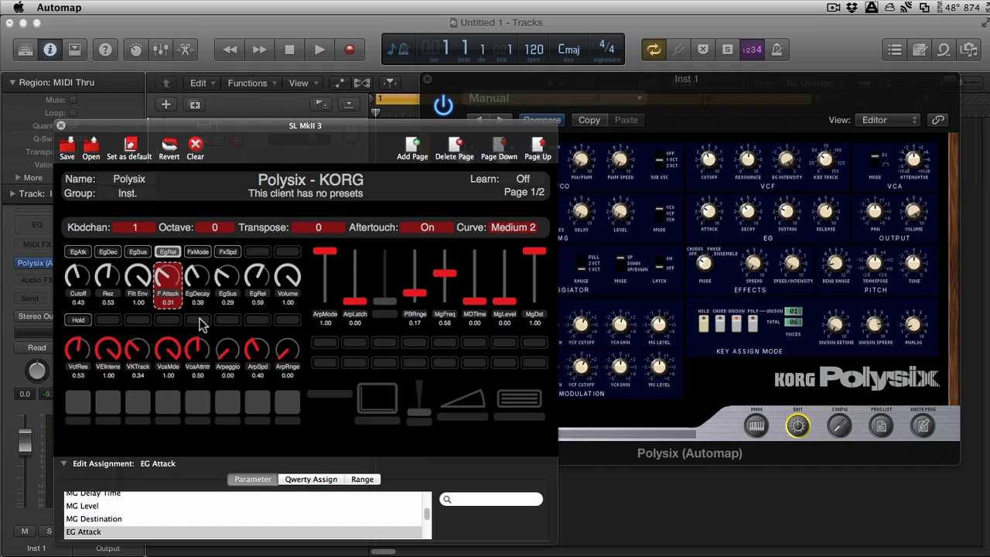
# Swap the EG Release and Volume knobs, then return Volume to the last knob position
pyautogui.click(228, 297)
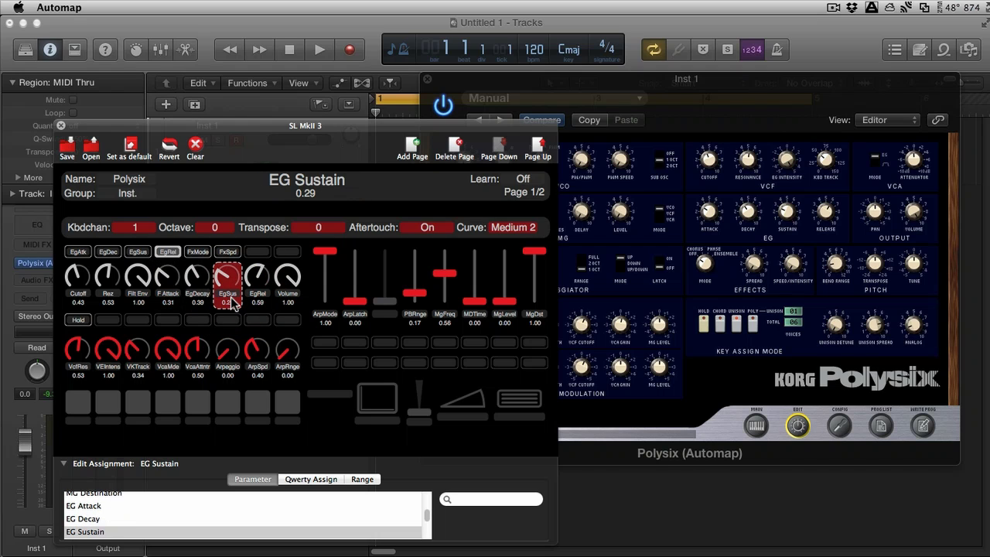
pyautogui.click(288, 294)
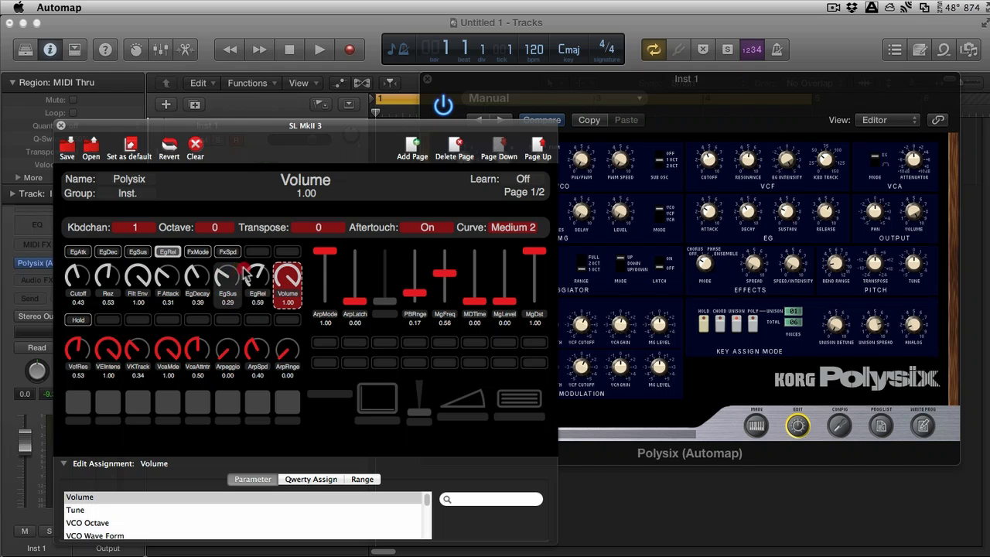
pyautogui.click(283, 292)
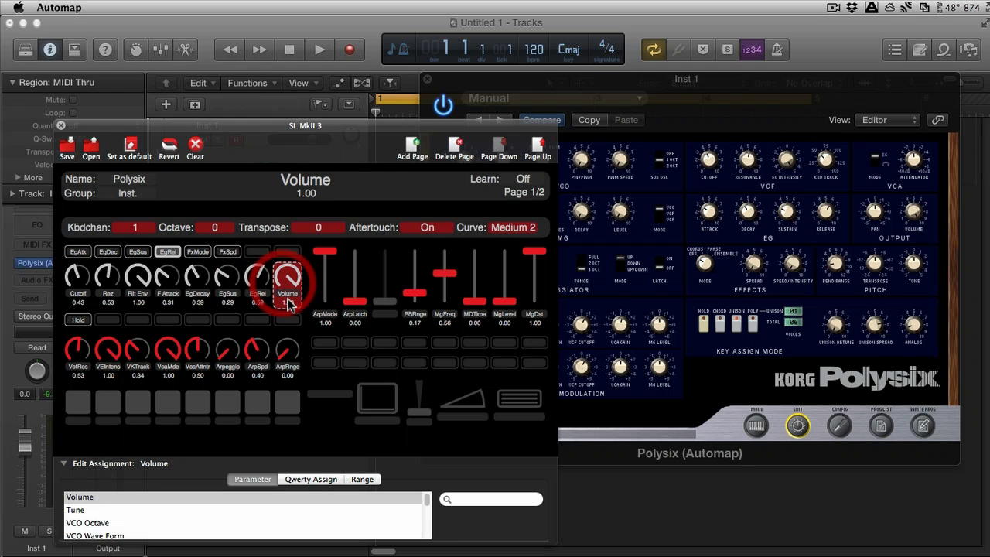
pyautogui.moveTo(242, 297); pyautogui.dragTo(287, 286)
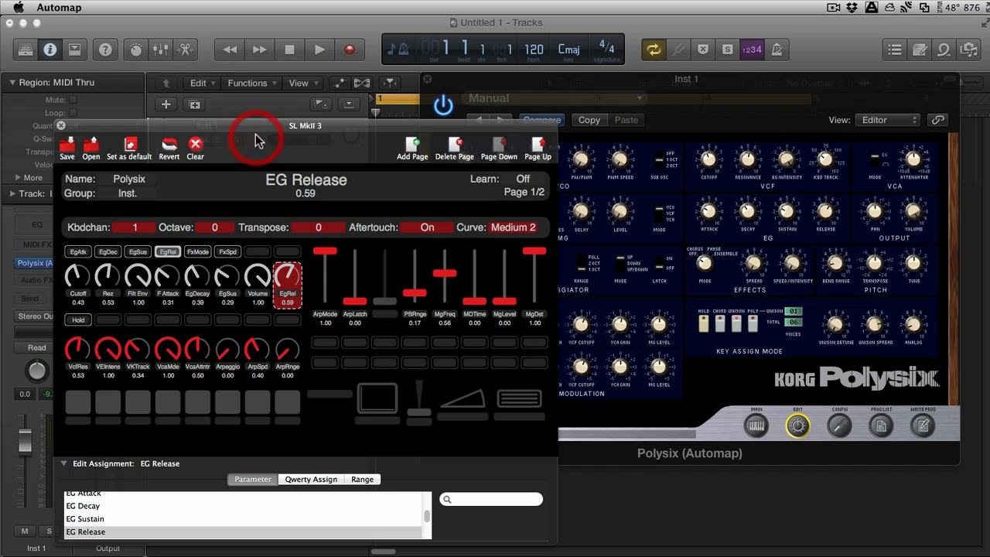
pyautogui.moveTo(256, 276); pyautogui.dragTo(286, 280)
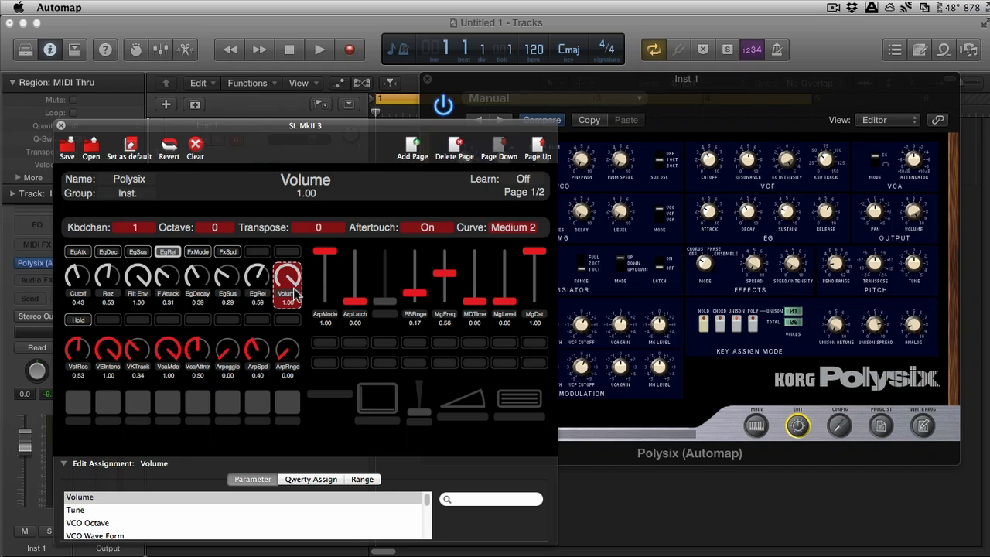
pyautogui.scroll(-10, 295, 293)
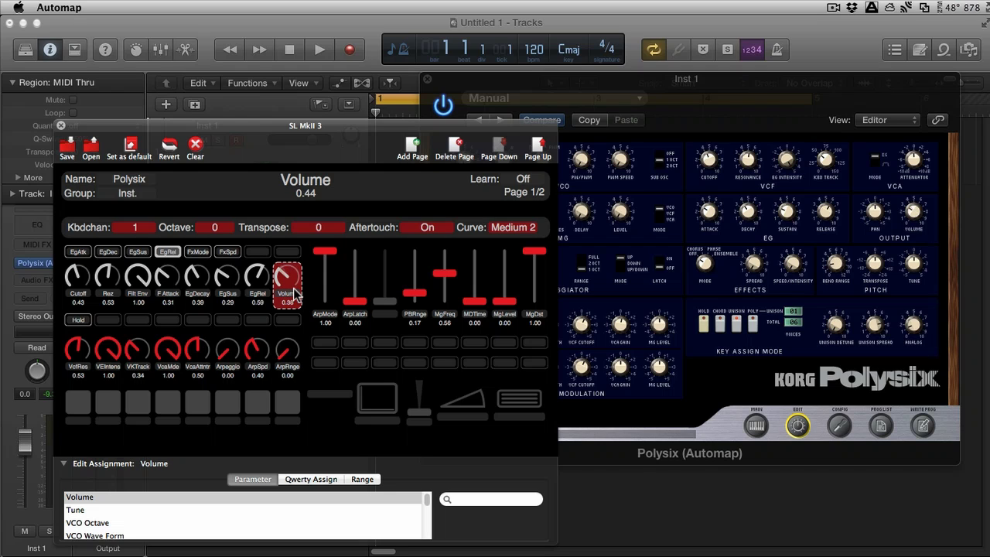
pyautogui.scroll(5, 294, 293)
pyautogui.scroll(-5, 295, 293)
pyautogui.scroll(3, 295, 293)
pyautogui.scroll(4, 295, 293)
# Try Volume on the ArpMode fader, return it to its knob, and leave it at 0.67
pyautogui.moveTo(330, 283); pyautogui.dragTo(330, 284)
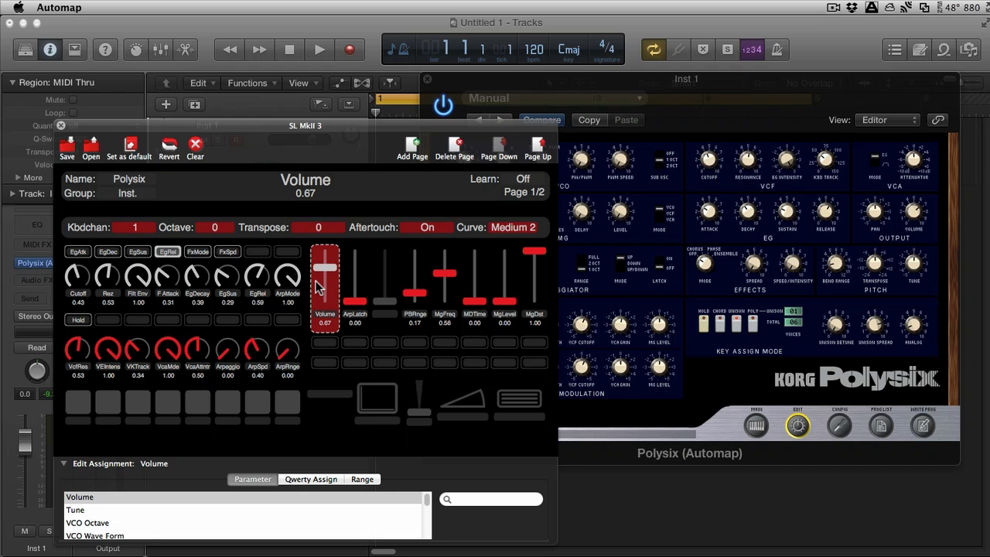
pyautogui.moveTo(320, 302); pyautogui.dragTo(294, 286)
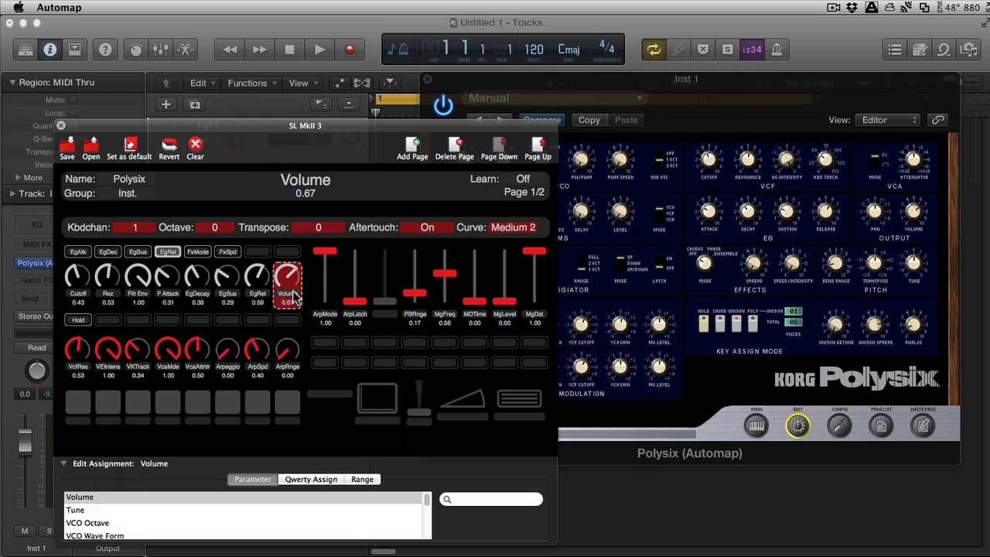
pyautogui.doubleClick(293, 292)
pyautogui.click(258, 306)
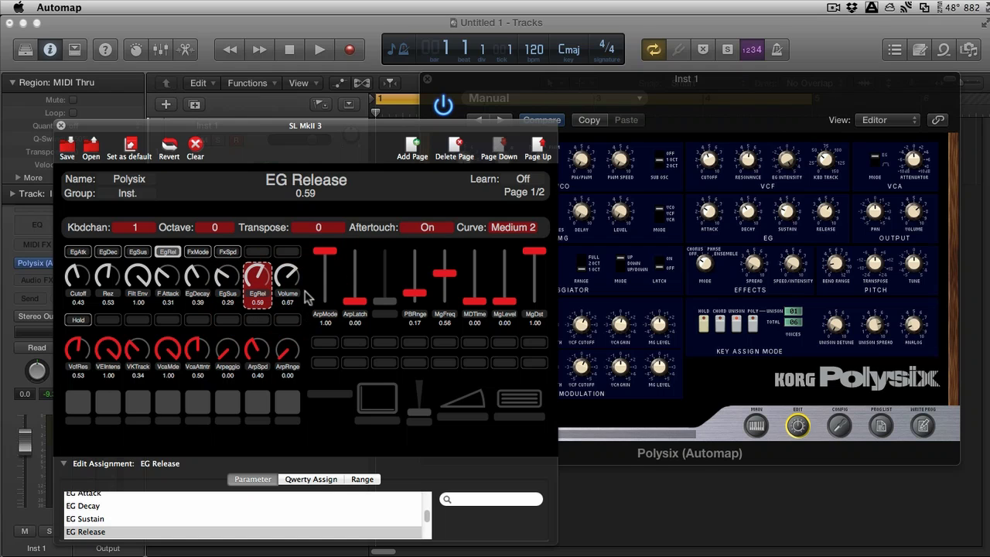
pyautogui.click(293, 286)
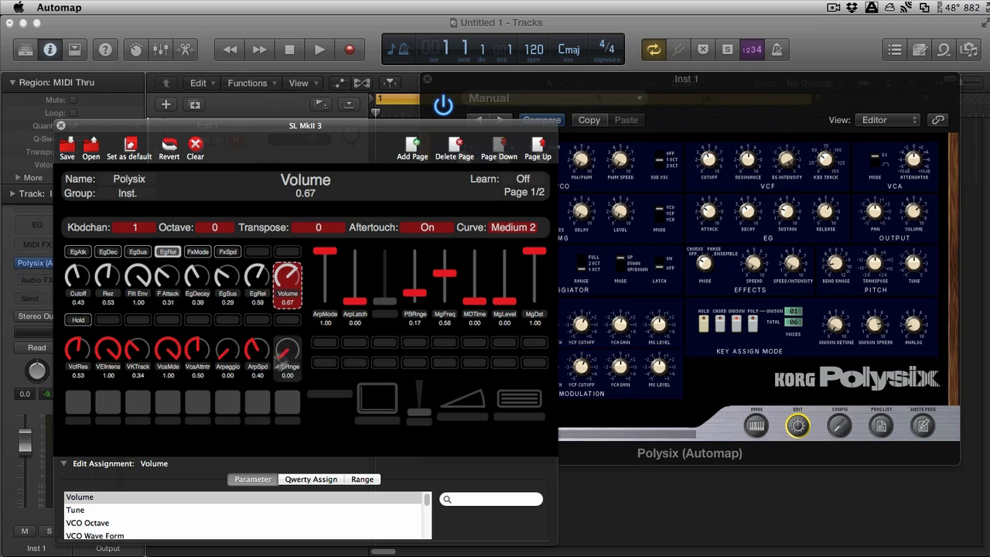
# Add a third page, check pages 1 and 2, and set the Polysix mapping as default
pyautogui.click(411, 146)
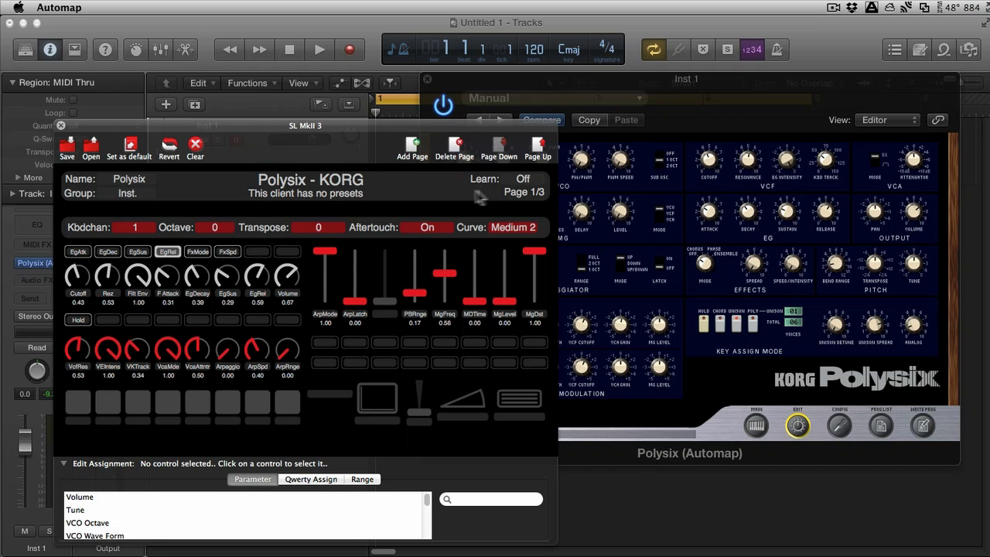
pyautogui.click(536, 146)
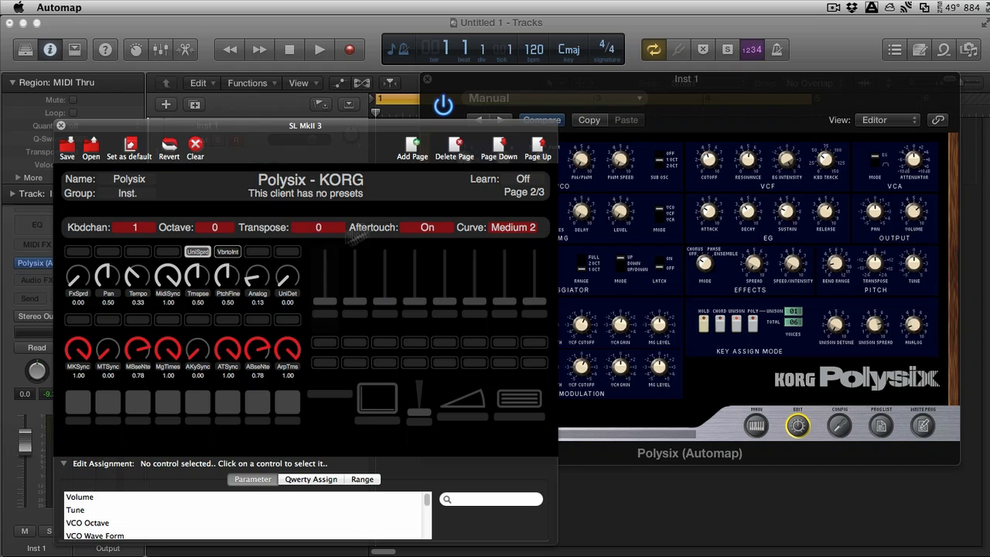
pyautogui.click(498, 147)
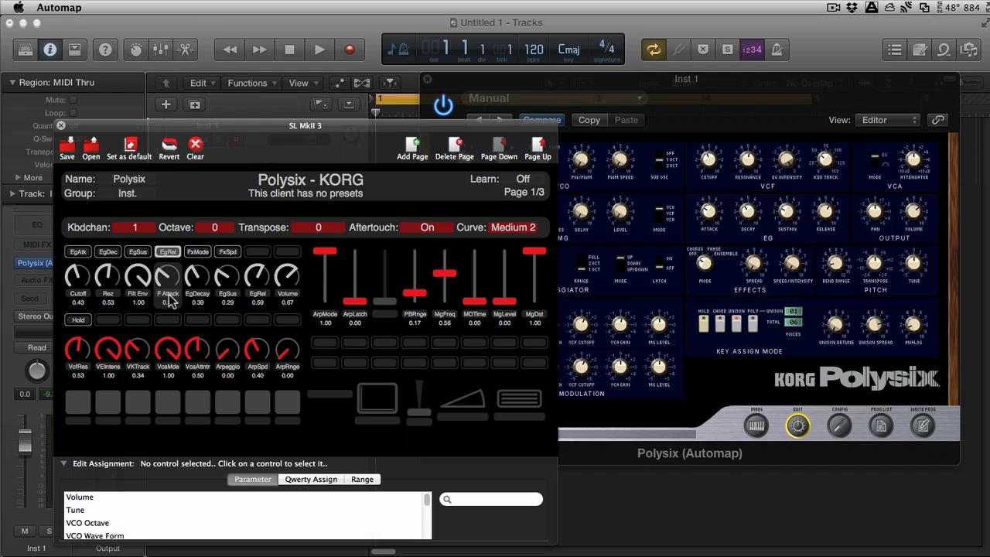
pyautogui.click(132, 145)
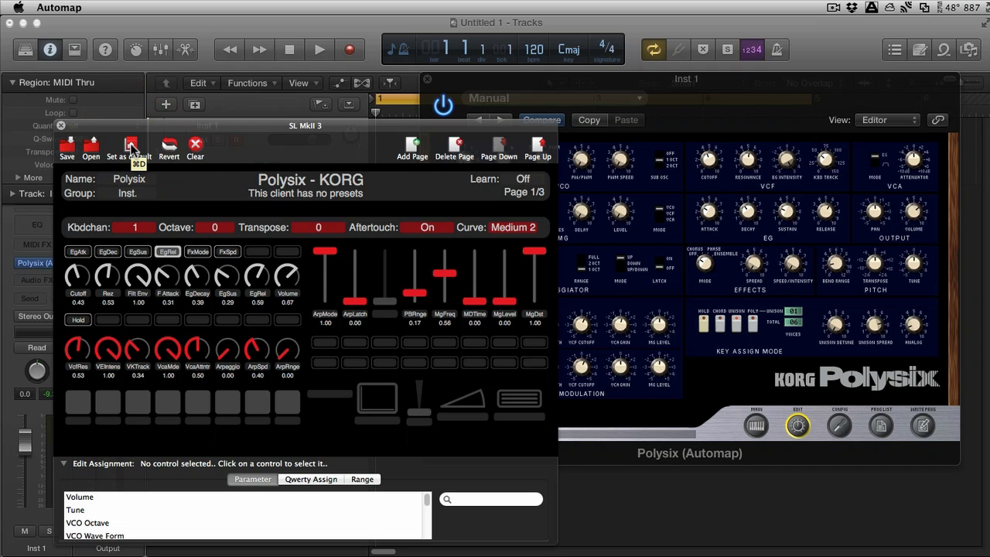
pyautogui.click(131, 146)
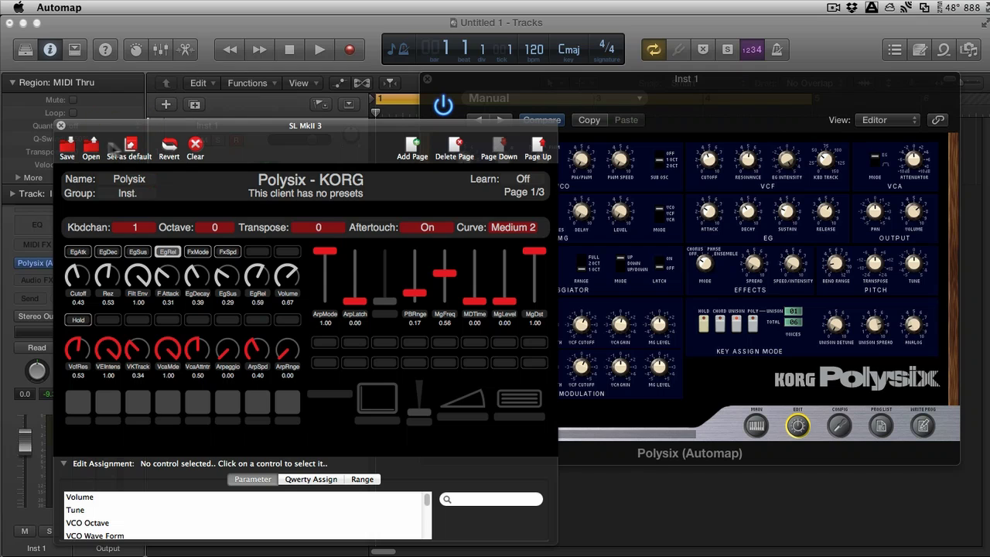
# Save the control map file under the name Polysix in the Desktop folder
pyautogui.click(68, 145)
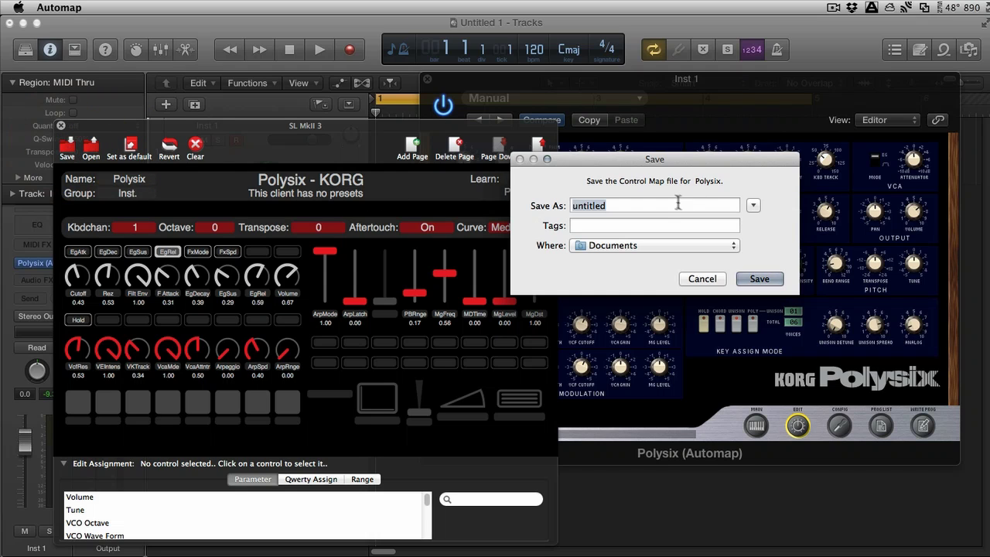
pyautogui.write('Polysix')
pyautogui.click(725, 246)
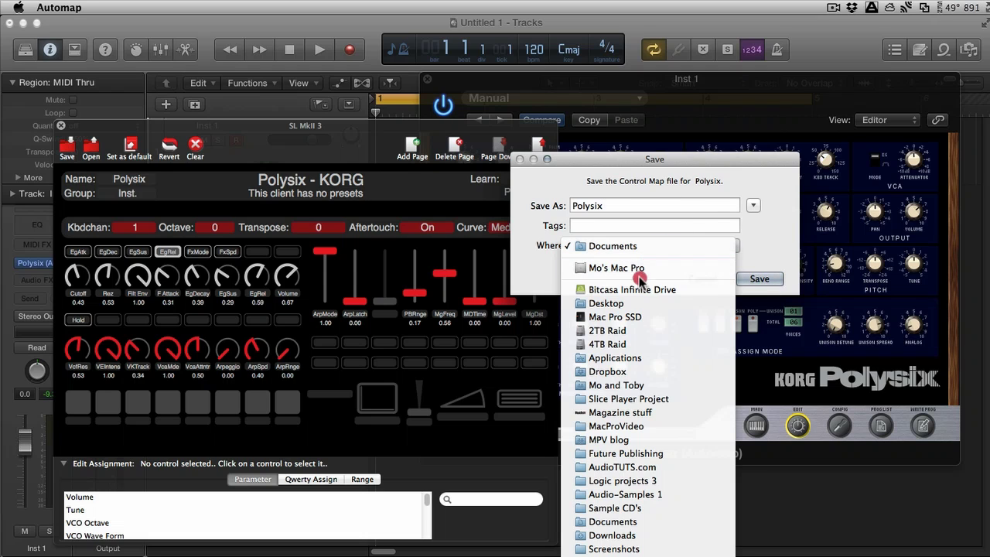
pyautogui.click(647, 303)
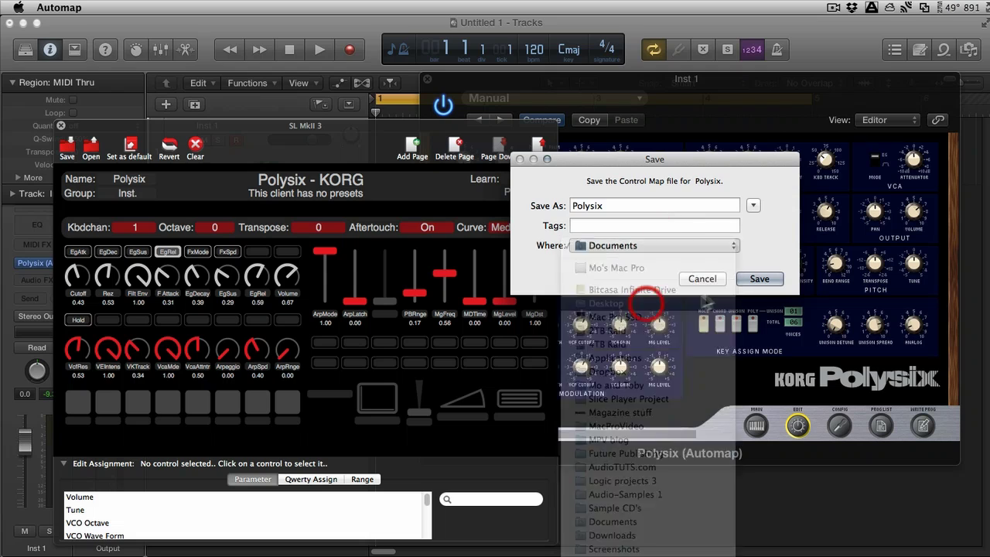
pyautogui.press('Return')
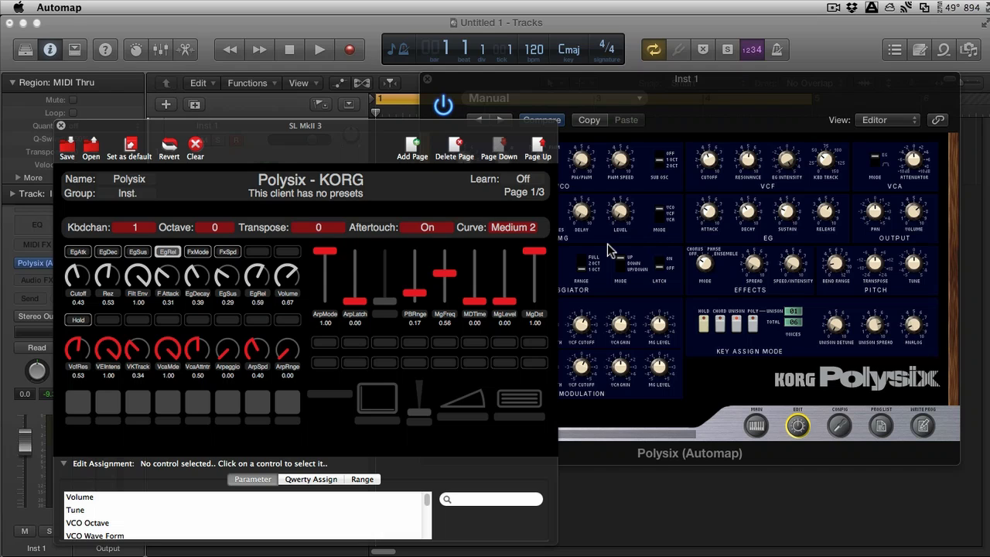
pyautogui.click(132, 145)
pyautogui.click(131, 145)
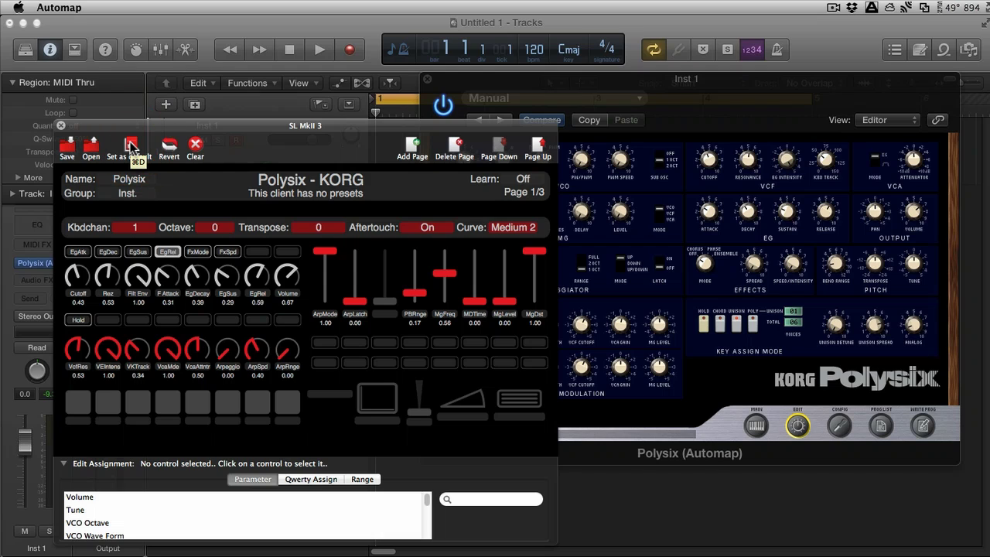